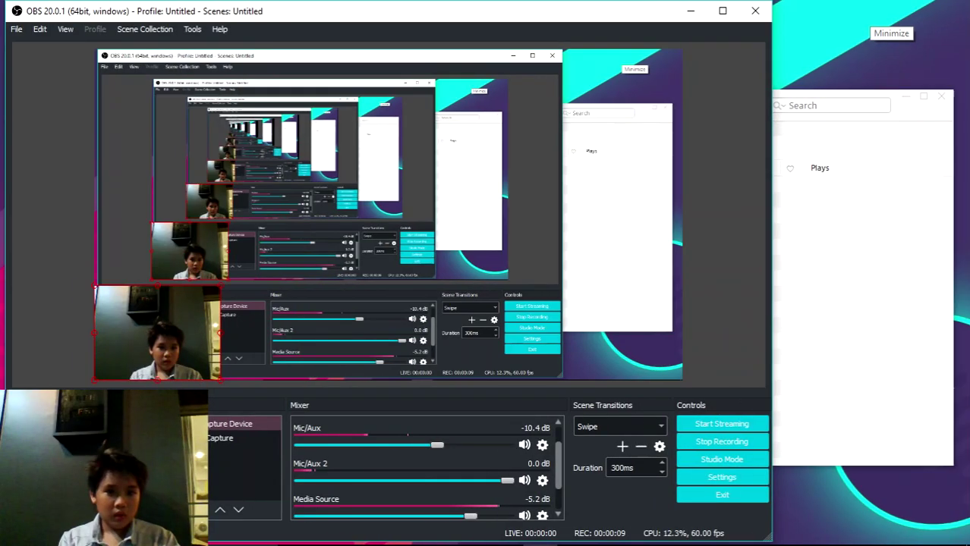
Minimize the OBS recording window and postpone the iCloud for Windows installation offer in iTunes.
{"action": "left_click", "coordinate": [691, 11]}
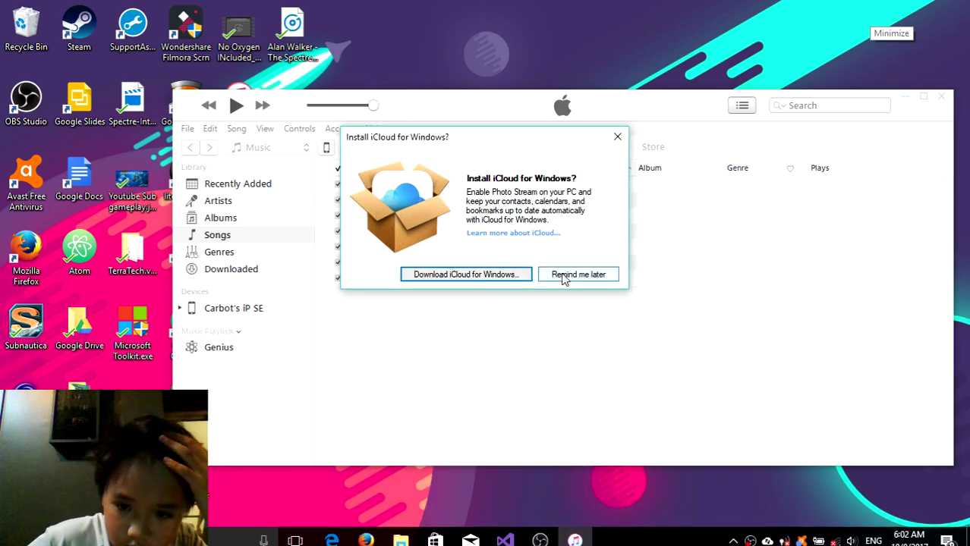
{"action": "left_click", "coordinate": [576, 275]}
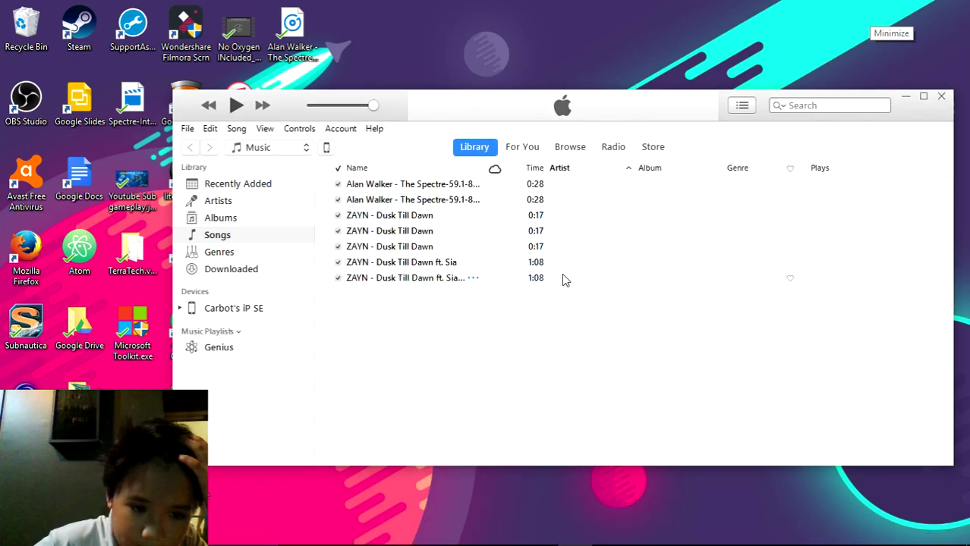
Examine the connected iPhone's summary and its on-device categories, and return to the music library.
{"action": "left_click", "coordinate": [327, 148]}
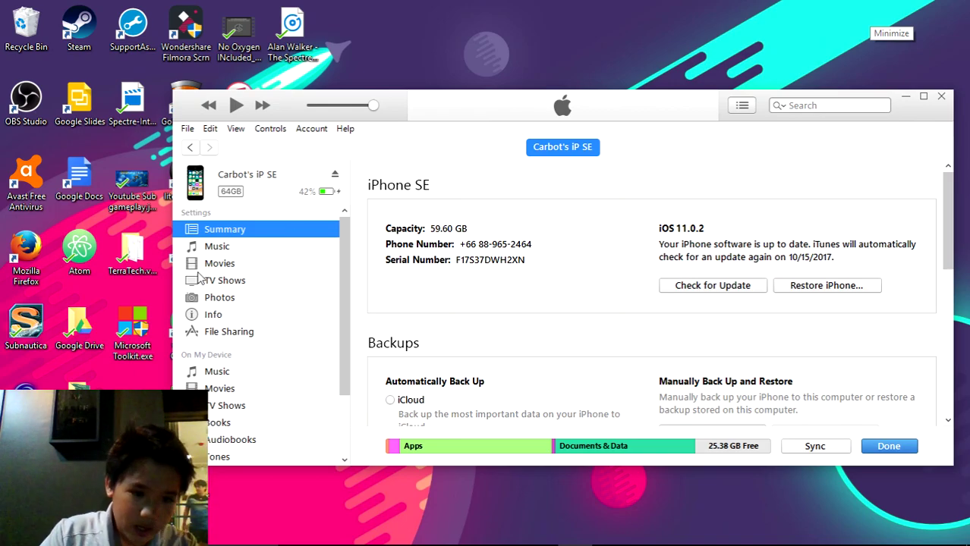
{"action": "scroll", "coordinate": [286, 343], "scroll_direction": "down", "scroll_amount": 3}
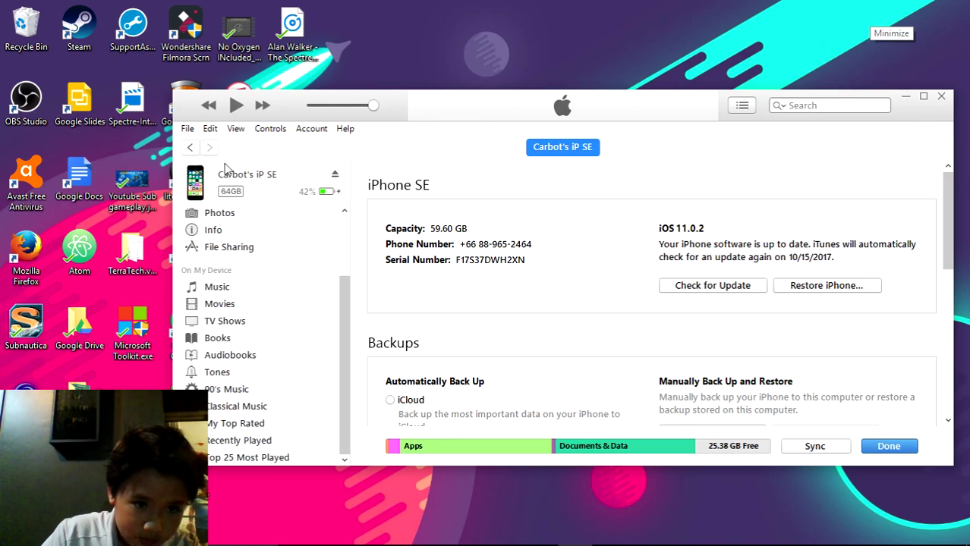
{"action": "left_click", "coordinate": [190, 147]}
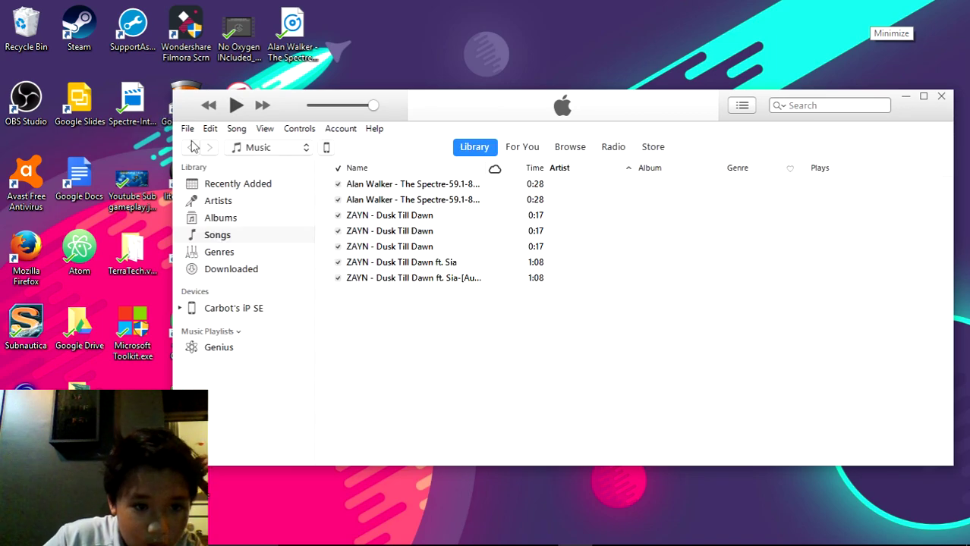
Add the file KLKJDKLJKLJKLJKL.mp3 from the Downloads folder to the iTunes library.
{"action": "left_click", "coordinate": [188, 131]}
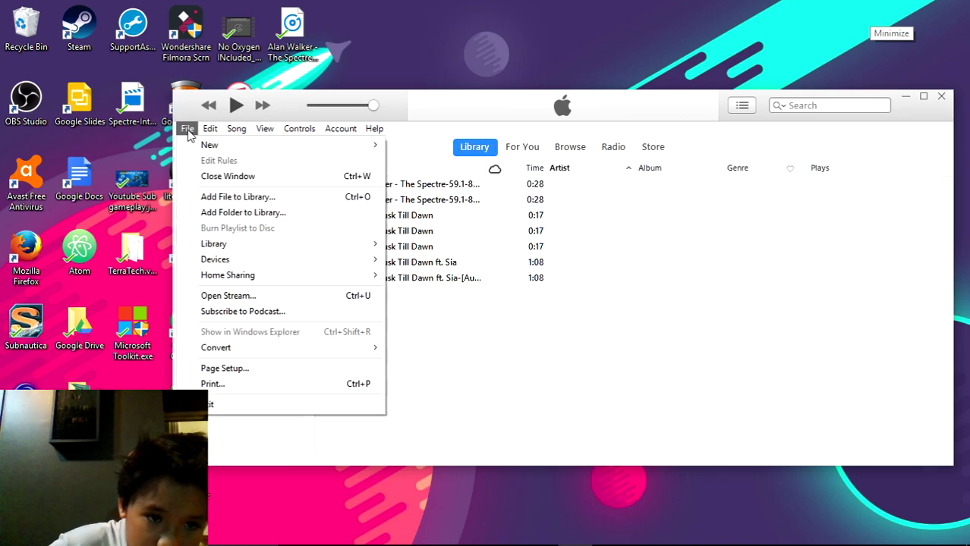
{"action": "left_click", "coordinate": [239, 199]}
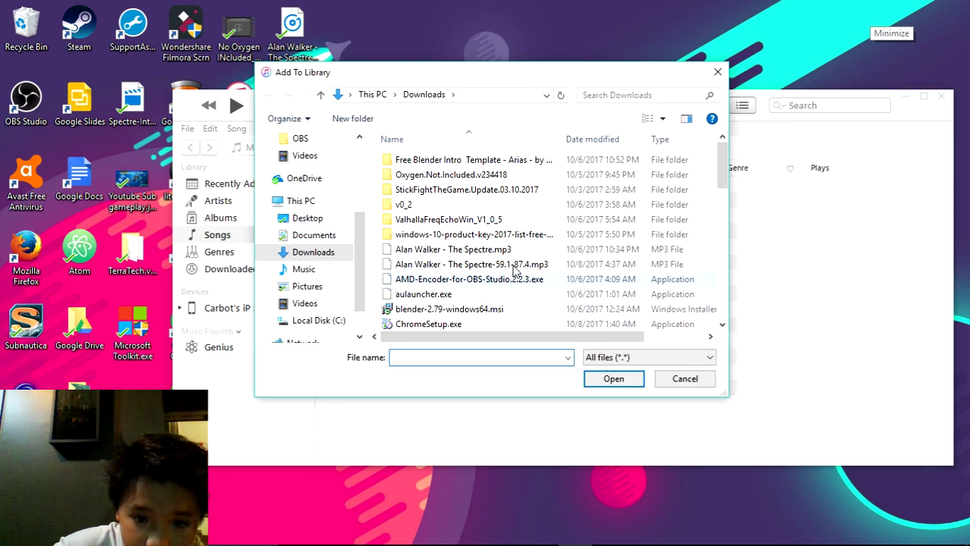
{"action": "scroll", "coordinate": [513, 272], "scroll_direction": "down", "scroll_amount": 3}
{"action": "scroll", "coordinate": [513, 272], "scroll_direction": "down", "scroll_amount": 2}
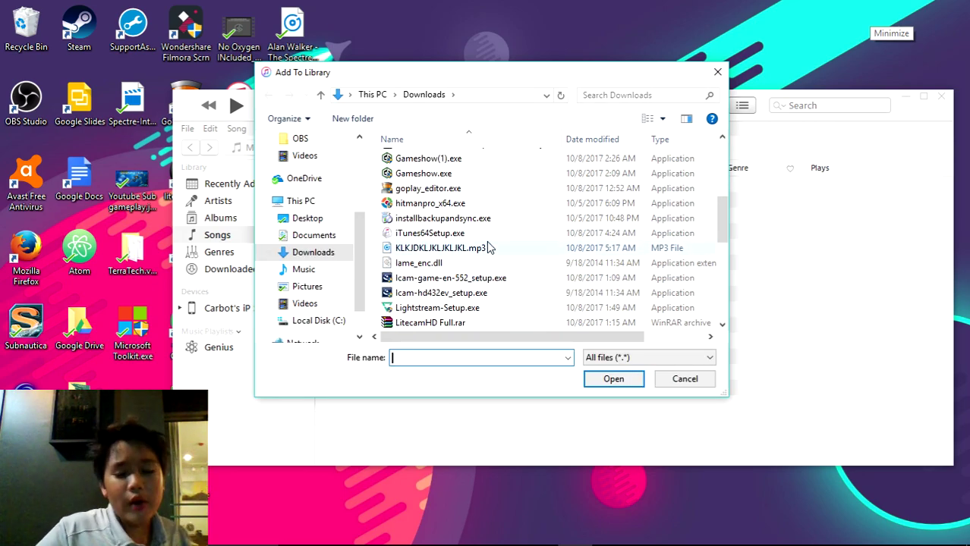
{"action": "left_click", "coordinate": [489, 250]}
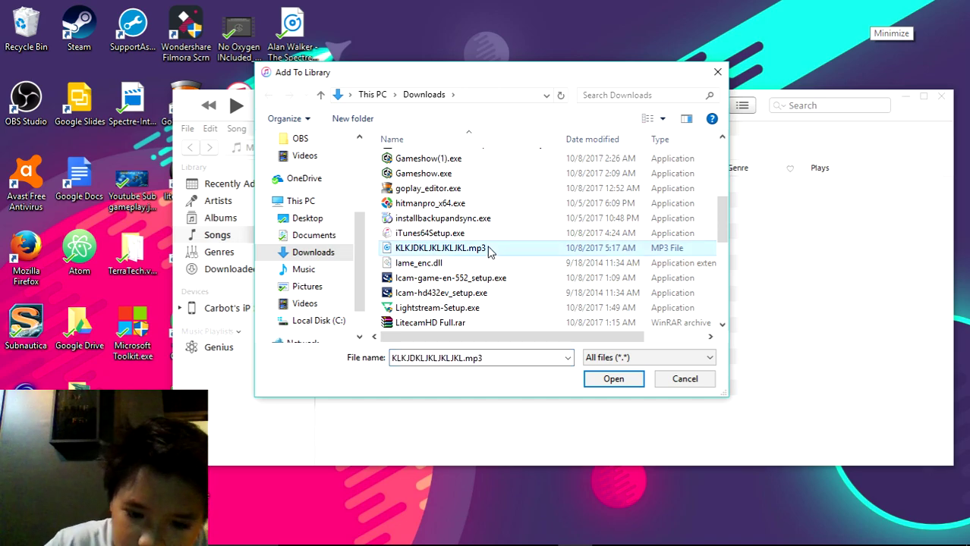
{"action": "left_click", "coordinate": [611, 380]}
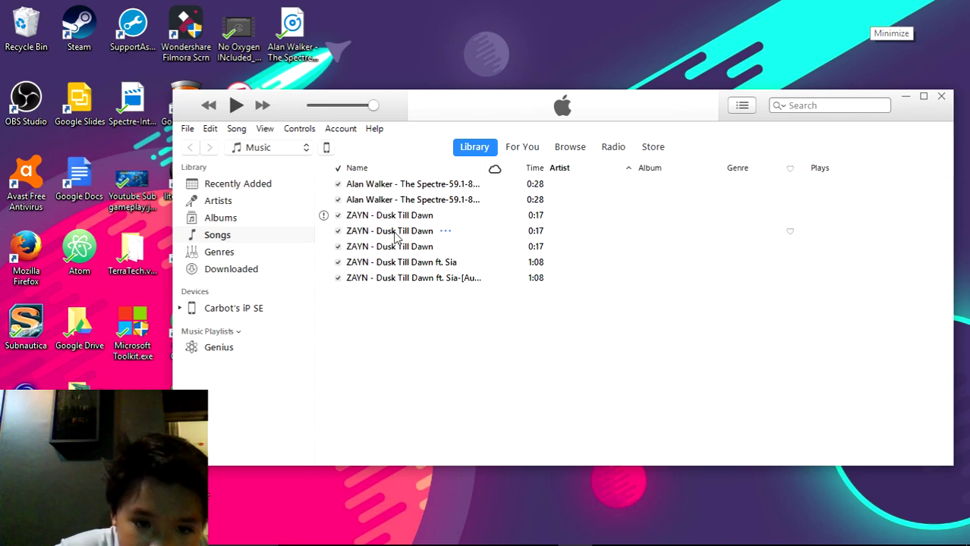
Select the second of the three 0:17 "ZAYN - Dusk Till Dawn" entries in the song list.
{"action": "left_click", "coordinate": [325, 218]}
{"action": "left_click", "coordinate": [371, 235]}
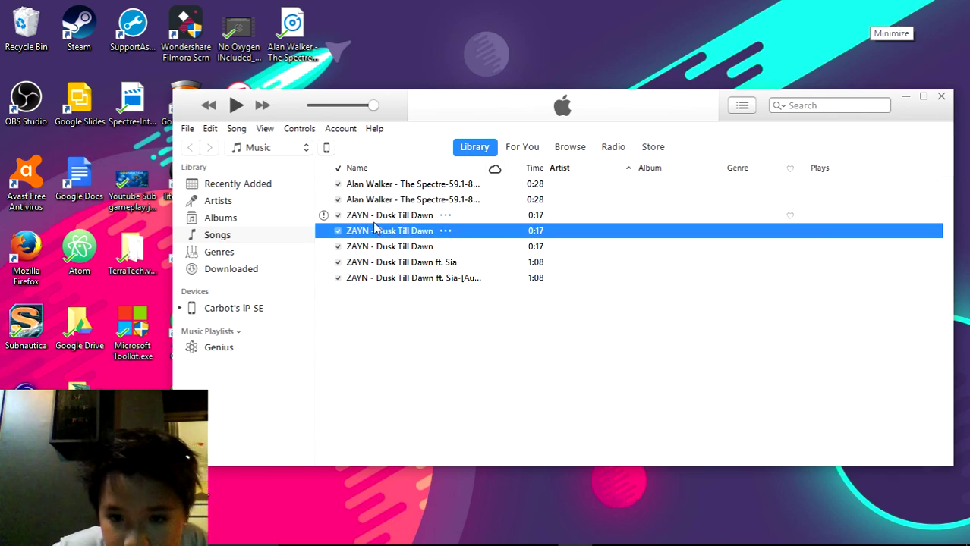
{"action": "left_click", "coordinate": [372, 223]}
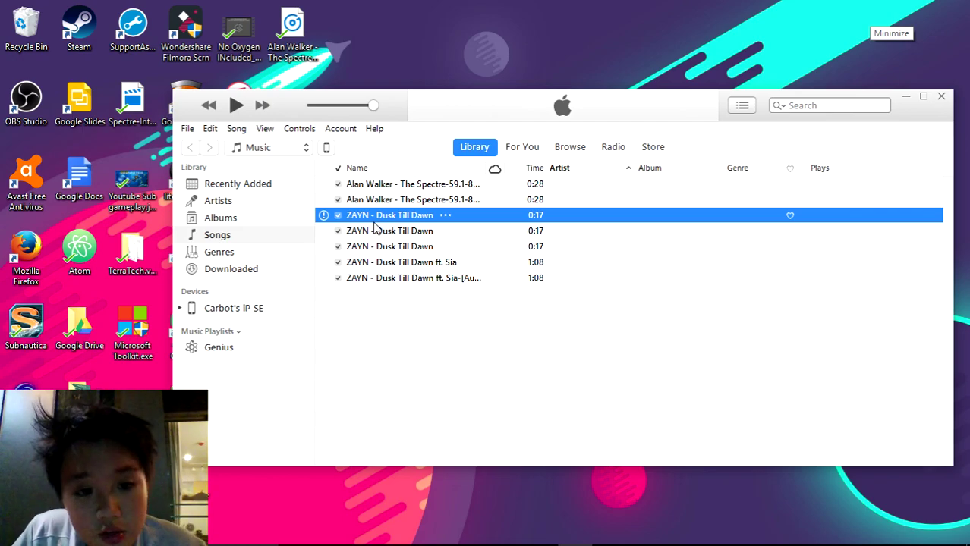
{"action": "left_click", "coordinate": [369, 232]}
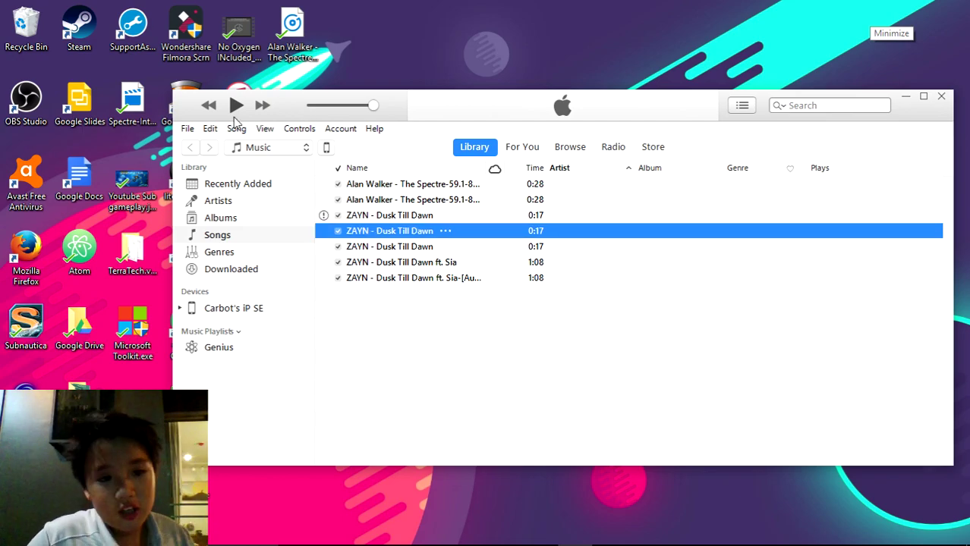
{"action": "left_click", "coordinate": [188, 130]}
{"action": "mouse_move", "coordinate": [194, 146]}
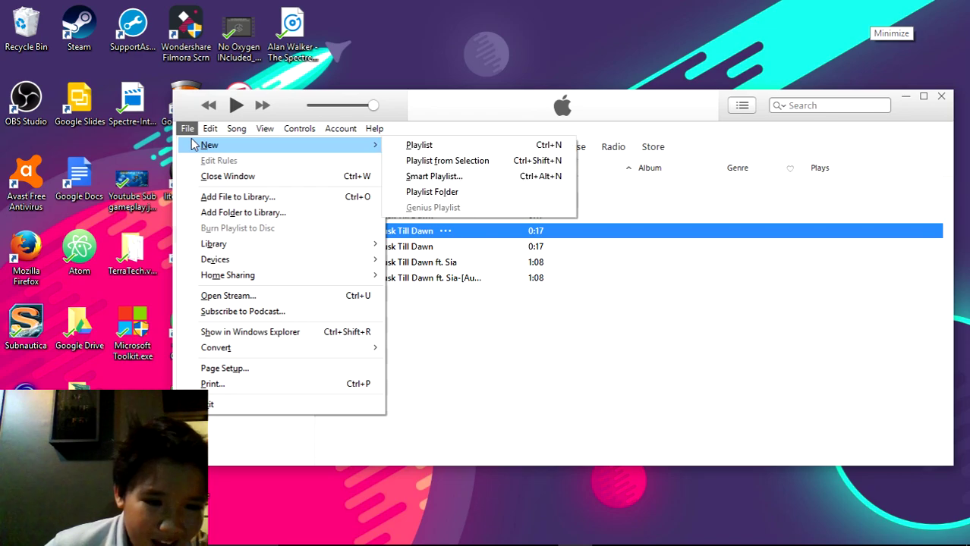
{"action": "left_click", "coordinate": [473, 371]}
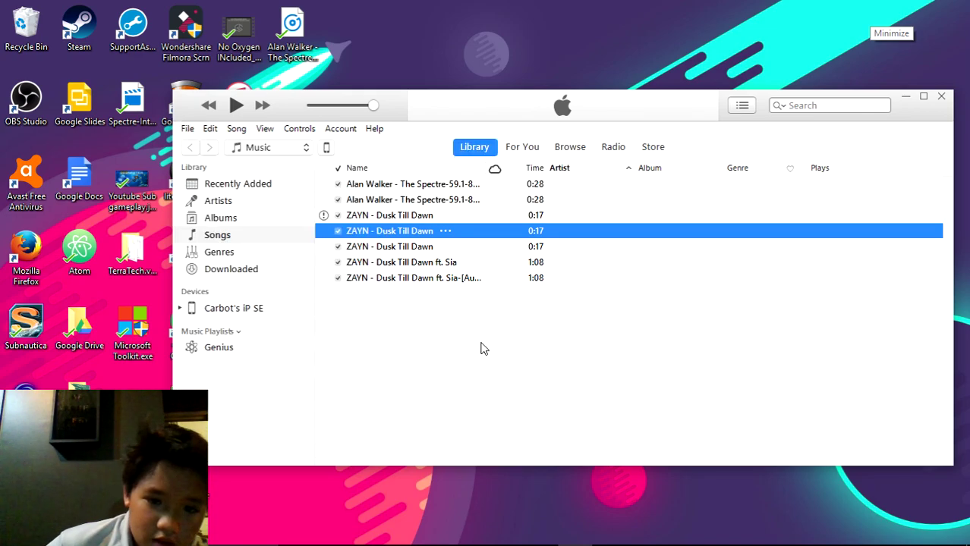
{"action": "left_click", "coordinate": [186, 130]}
{"action": "mouse_move", "coordinate": [224, 347]}
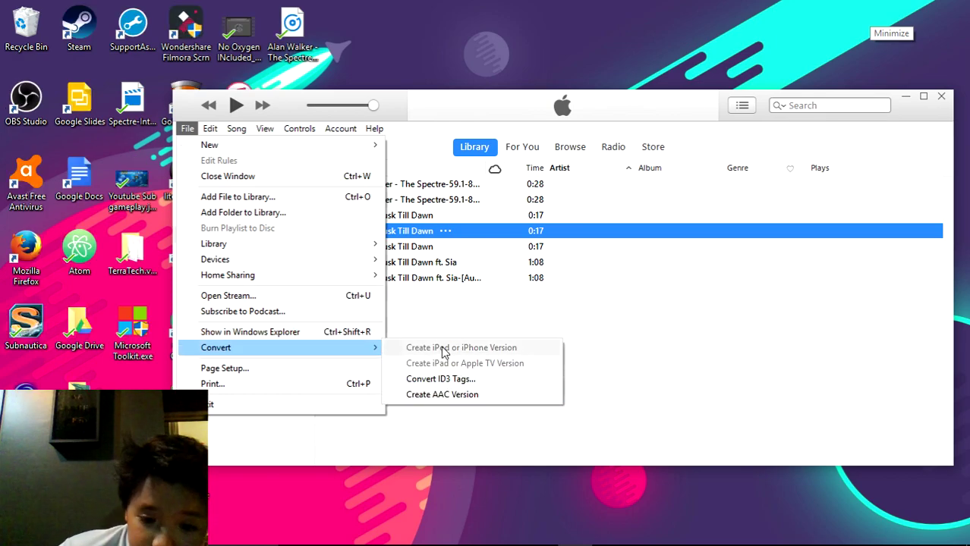
{"action": "left_click", "coordinate": [453, 318]}
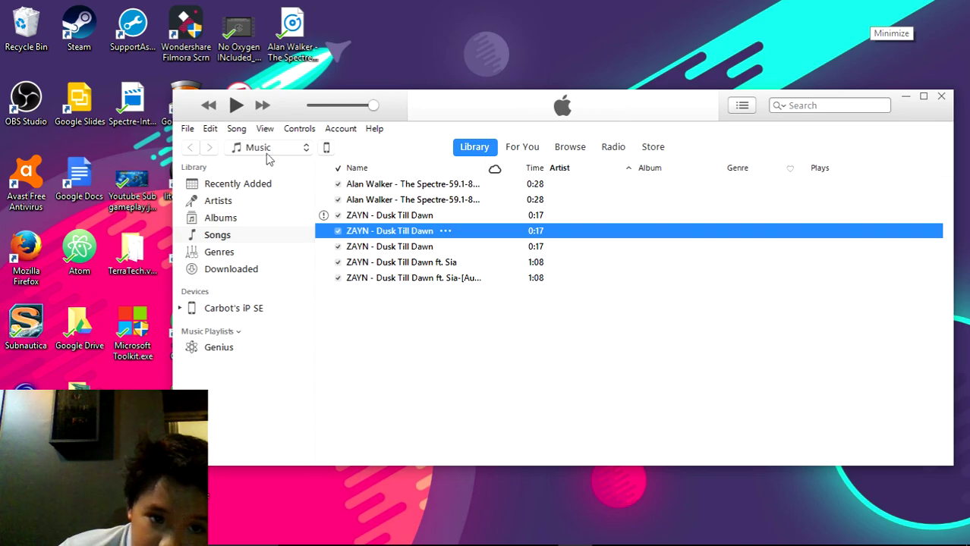
Review the import settings in the general preferences and accept them with AAC Encoder and iTunes Plus.
{"action": "left_click", "coordinate": [210, 129]}
{"action": "left_click", "coordinate": [271, 288]}
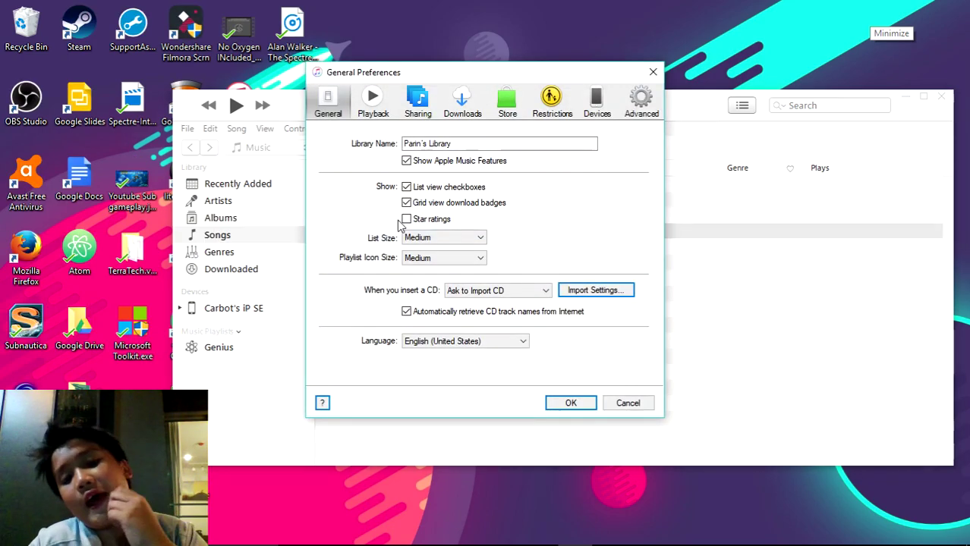
{"action": "left_click", "coordinate": [620, 292]}
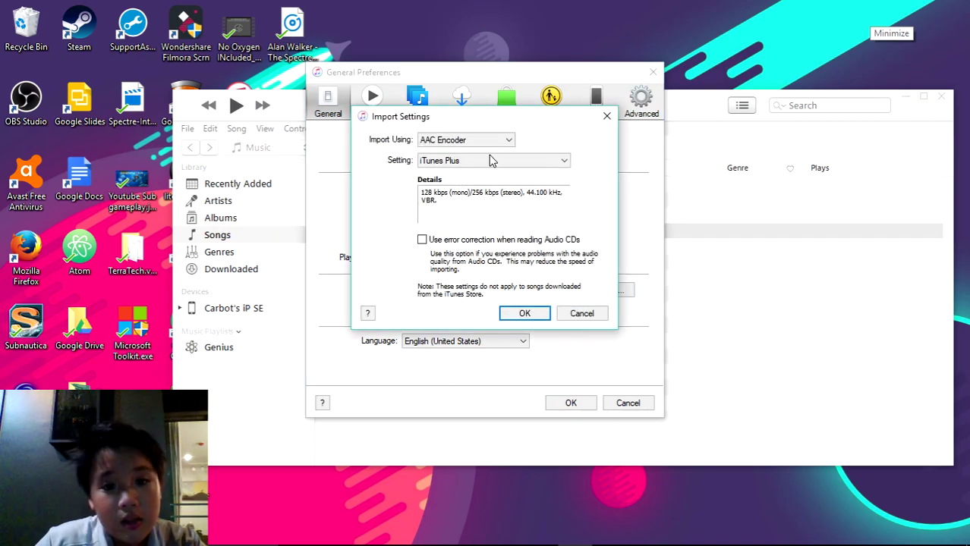
{"action": "left_click", "coordinate": [522, 314]}
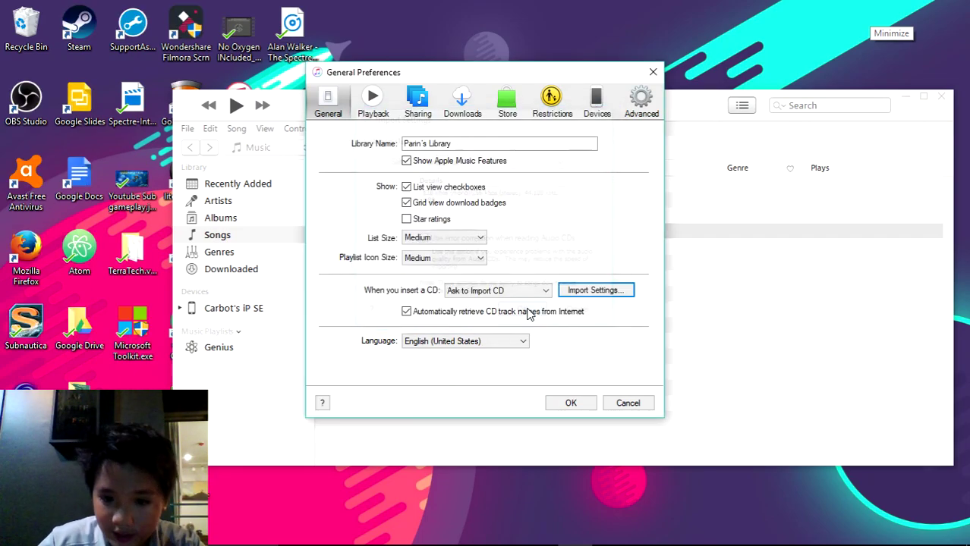
{"action": "left_click", "coordinate": [571, 403]}
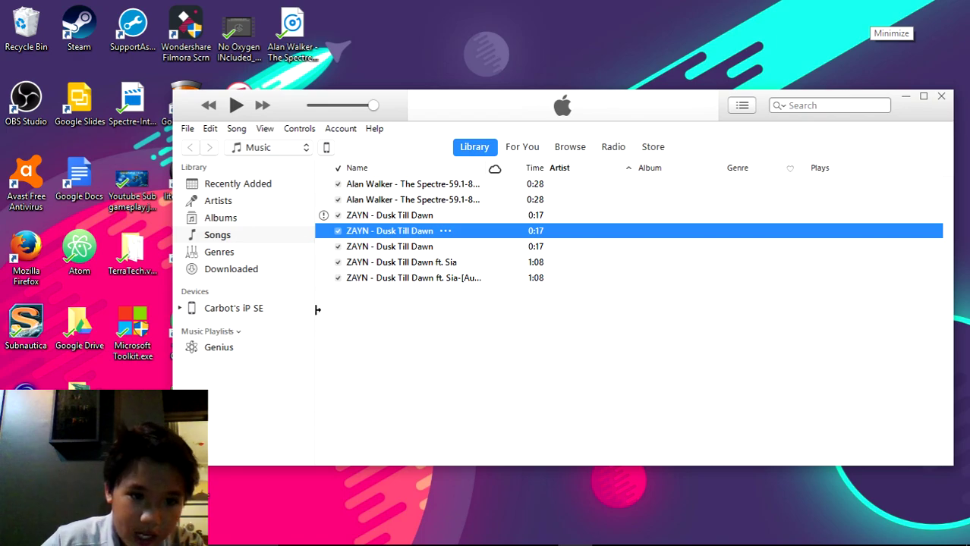
Create an AAC version of the selected "ZAYN - Dusk Till Dawn" song.
{"action": "left_click", "coordinate": [187, 129]}
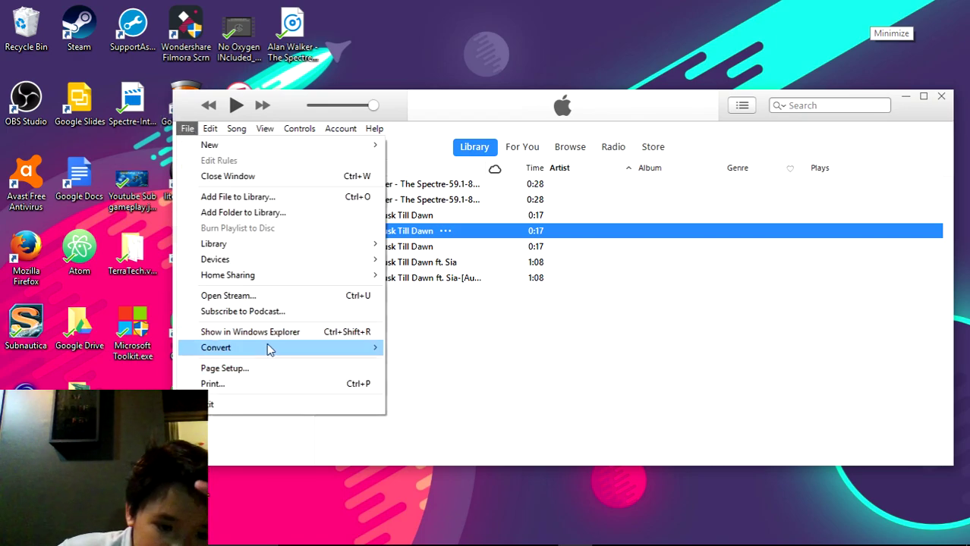
{"action": "mouse_move", "coordinate": [269, 349]}
{"action": "left_click", "coordinate": [444, 396]}
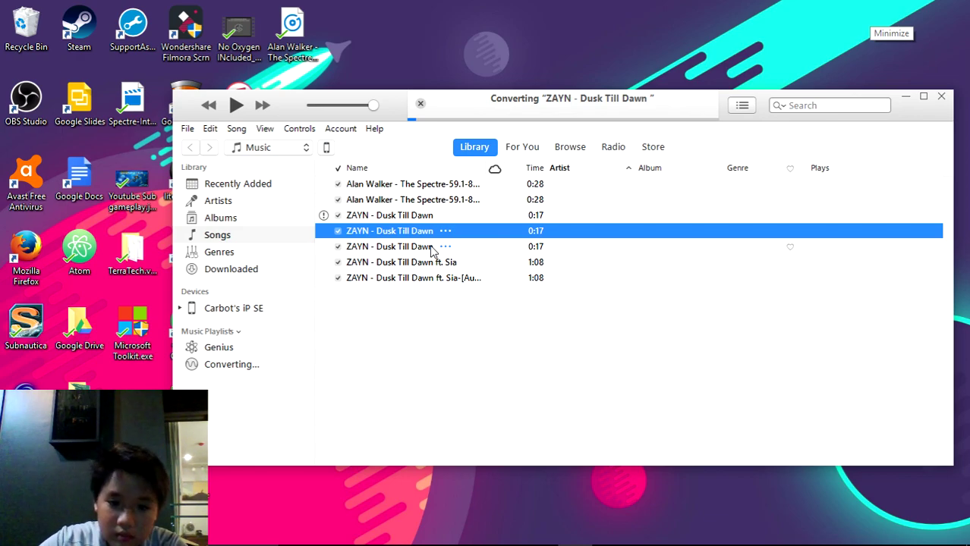
Play the third 0:17 "ZAYN - Dusk Till Dawn" entry for a few seconds to check it, and pause it.
{"action": "left_click", "coordinate": [431, 251]}
{"action": "right_click", "coordinate": [389, 251]}
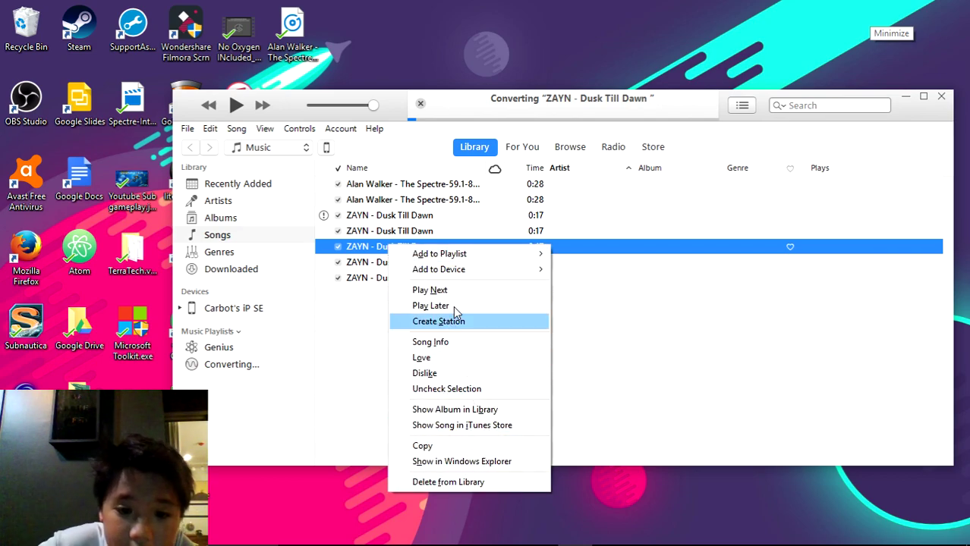
{"action": "left_click", "coordinate": [617, 385]}
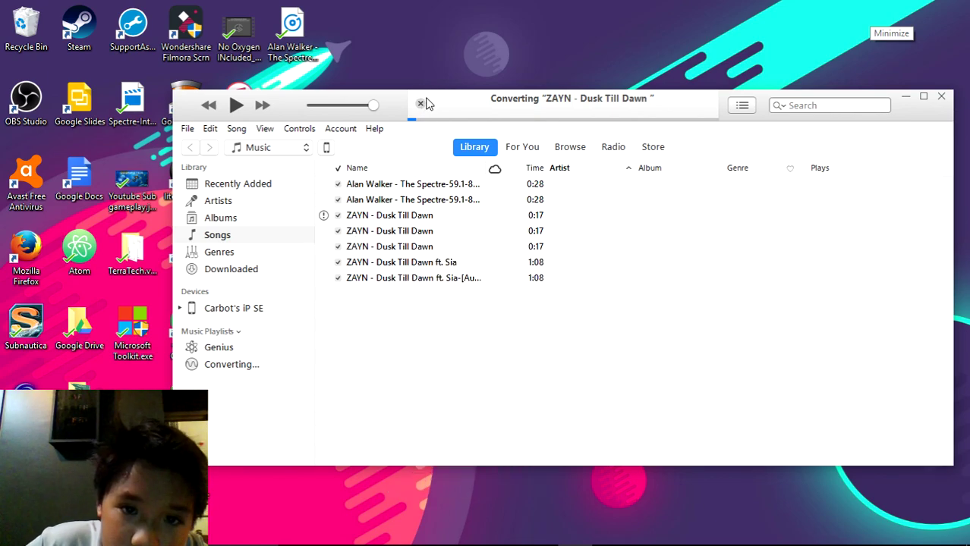
{"action": "left_click", "coordinate": [357, 253]}
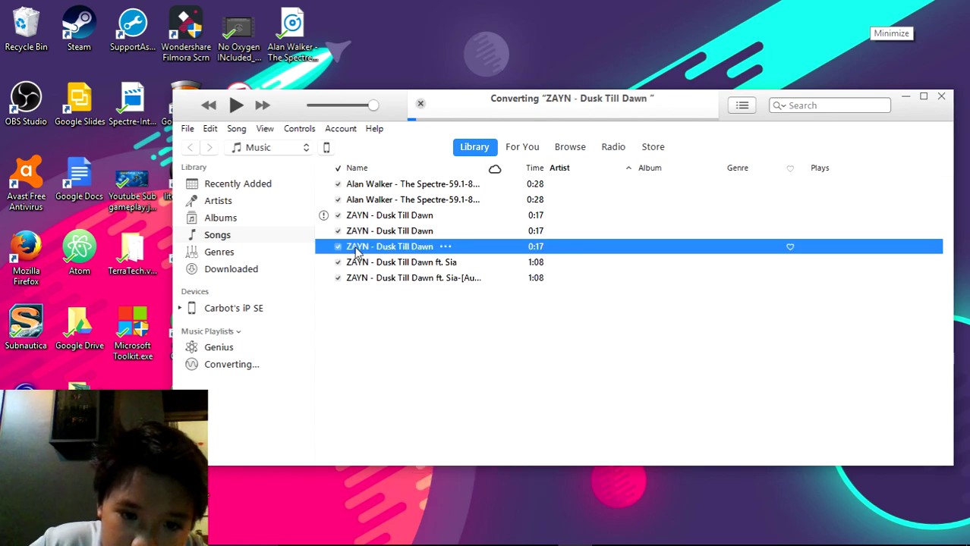
{"action": "key", "text": "space"}
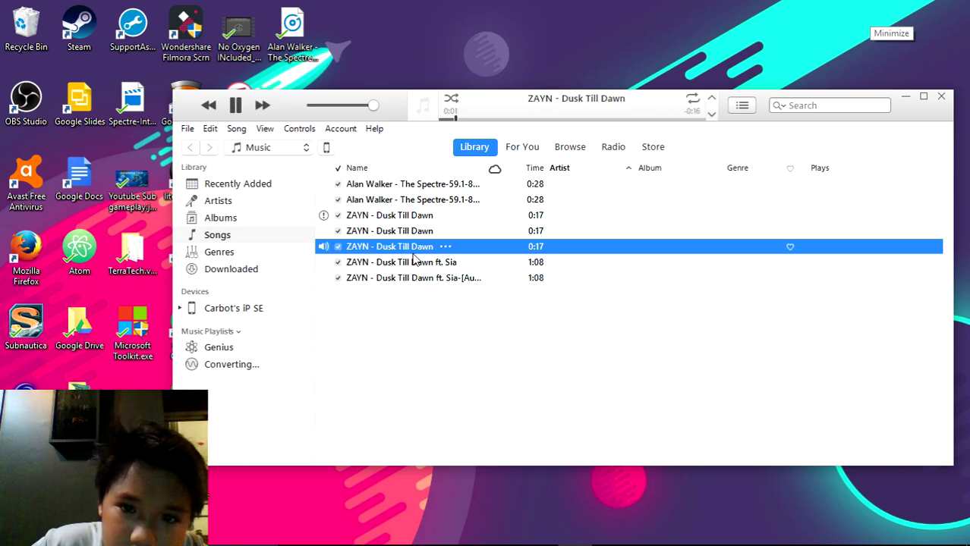
{"action": "left_click", "coordinate": [235, 105]}
Copy the third 0:17 "ZAYN - Dusk Till Dawn" song to the desktop as a file and minimize iTunes.
{"action": "left_click_drag", "start_coordinate": [357, 252], "coordinate": [368, 49]}
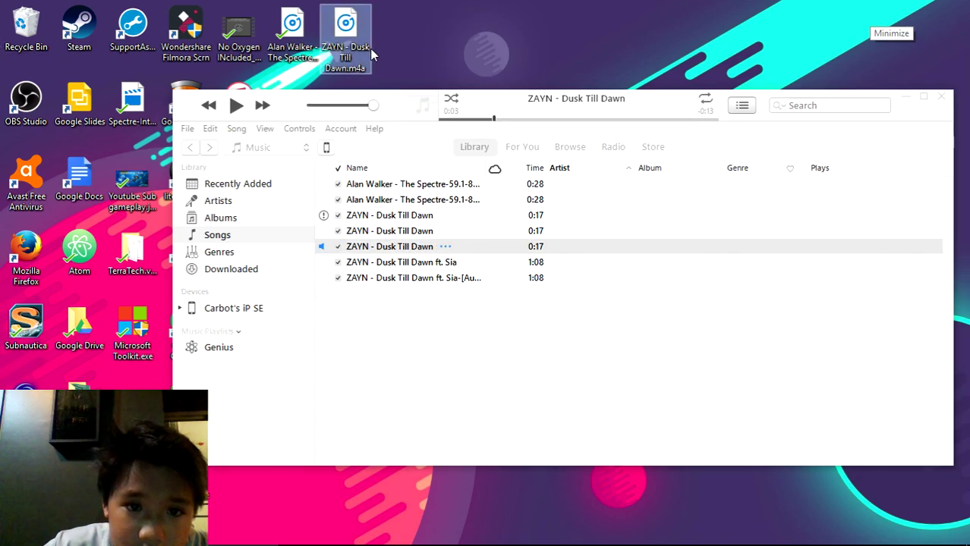
{"action": "left_click", "coordinate": [908, 98]}
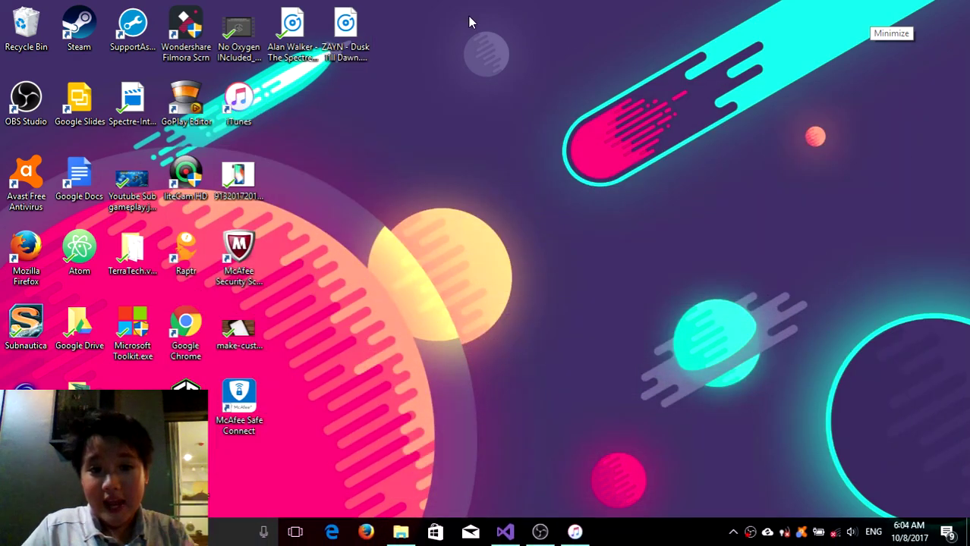
Rename the copied desktop song file to "ZAYN - Dusk Till Dawn.m4r" and accept the extension change.
{"action": "double_click", "coordinate": [347, 48]}
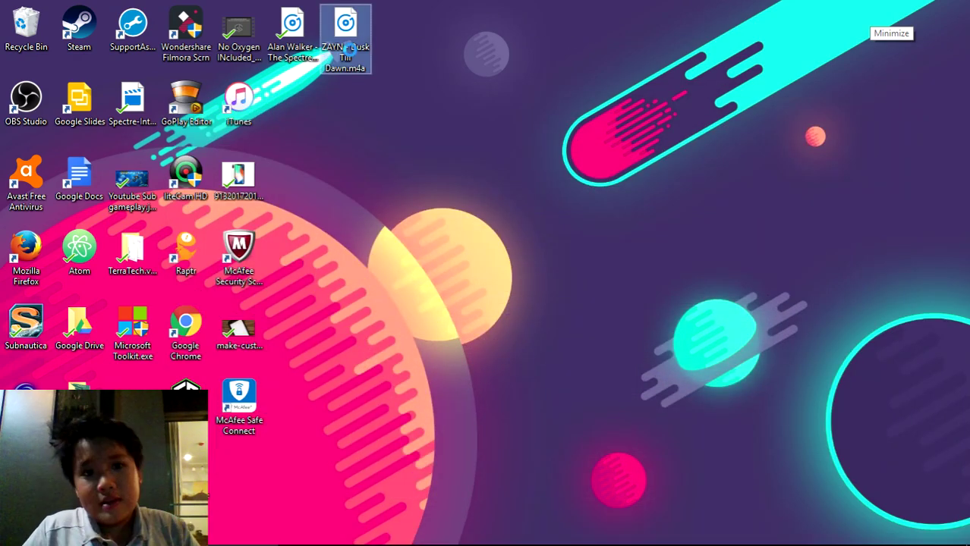
{"action": "right_click", "coordinate": [349, 51]}
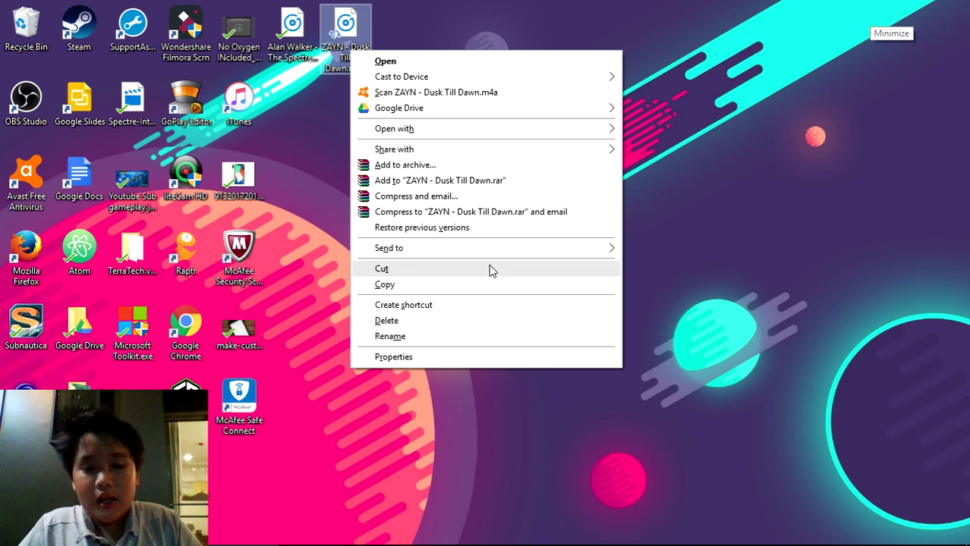
{"action": "left_click", "coordinate": [467, 338]}
{"action": "left_click", "coordinate": [370, 66]}
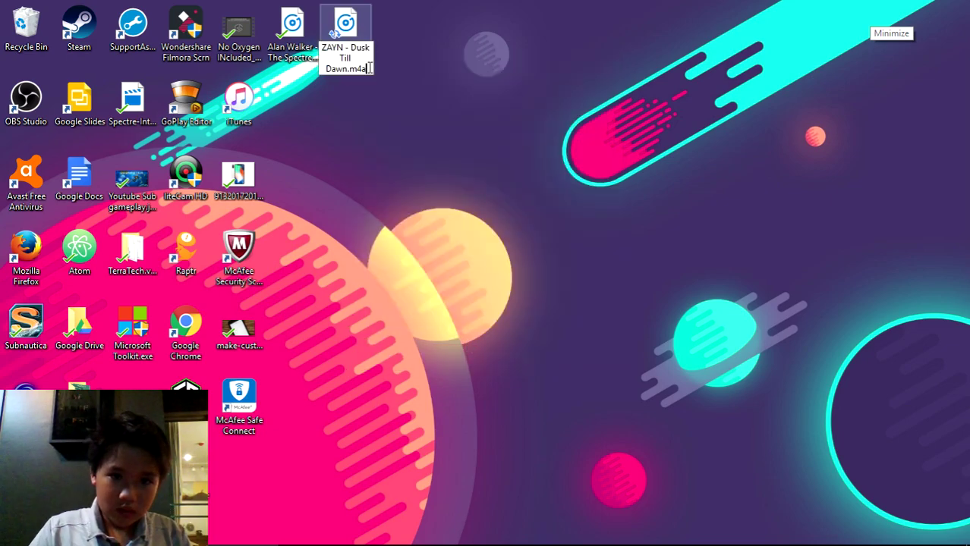
{"action": "type", "text": ".m4r"}
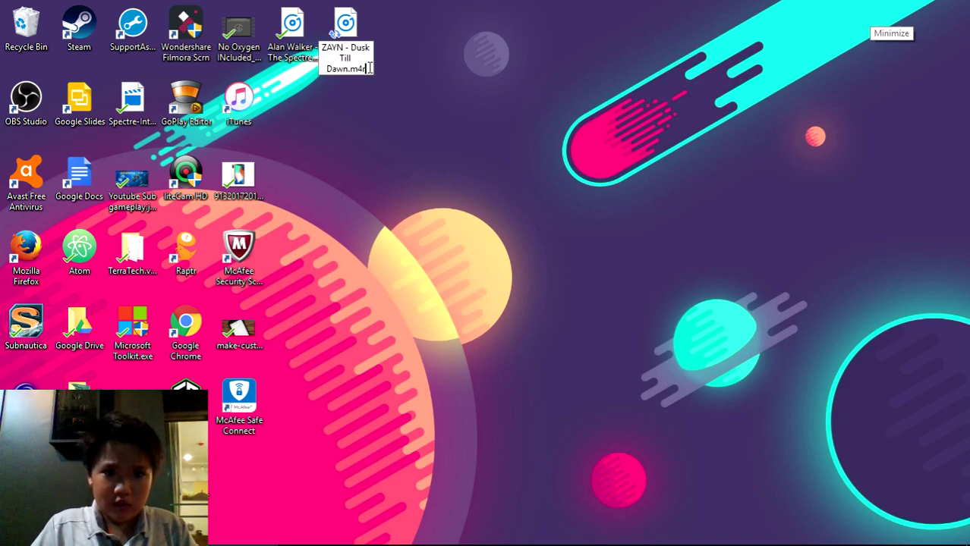
{"action": "key", "text": "Return"}
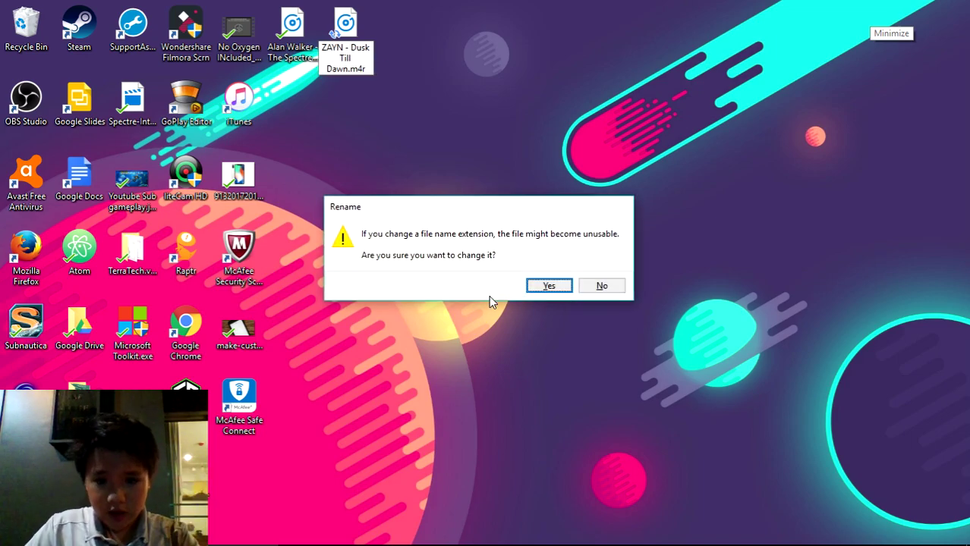
{"action": "left_click", "coordinate": [554, 287]}
{"action": "mouse_move", "coordinate": [540, 544]}
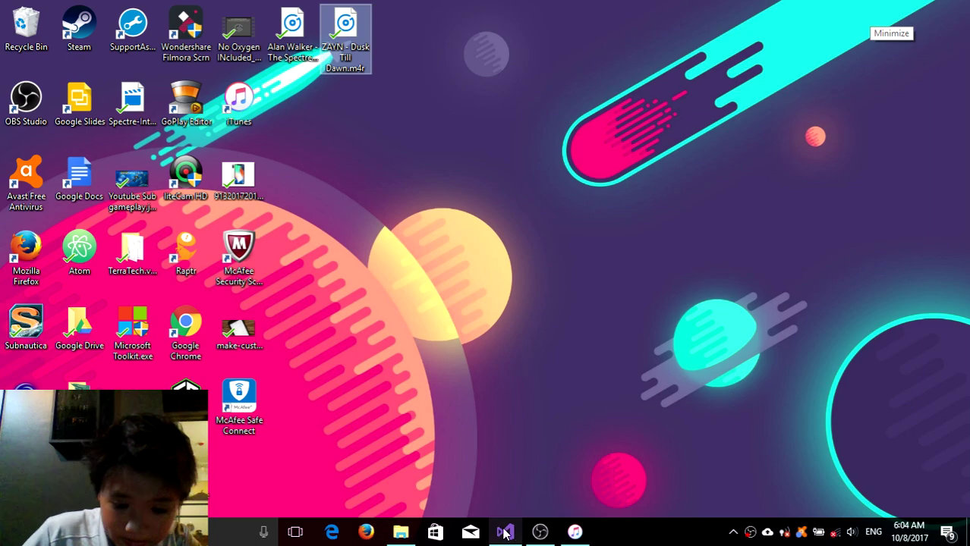
Switch back to iTunes and open the Tones list stored on the connected iPhone SE.
{"action": "left_click", "coordinate": [569, 534]}
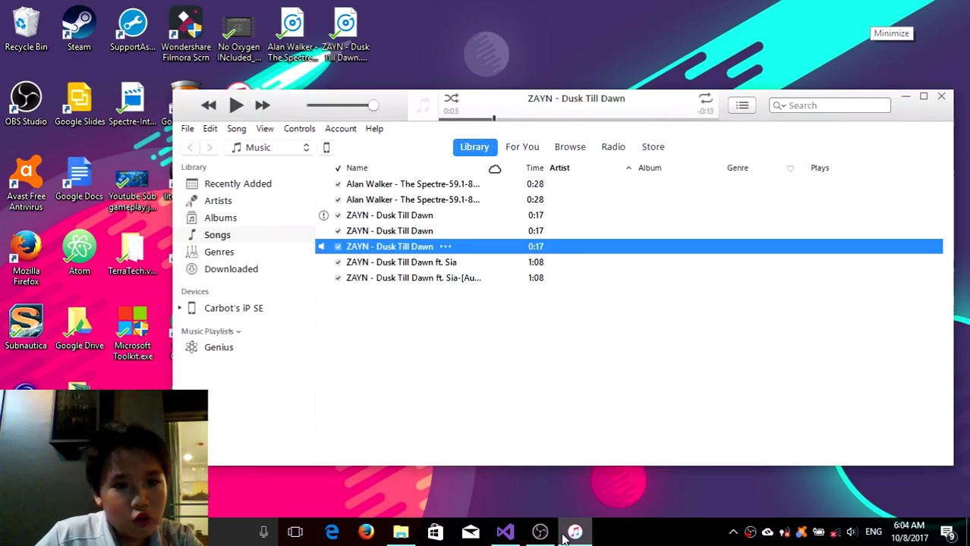
{"action": "left_click", "coordinate": [327, 148]}
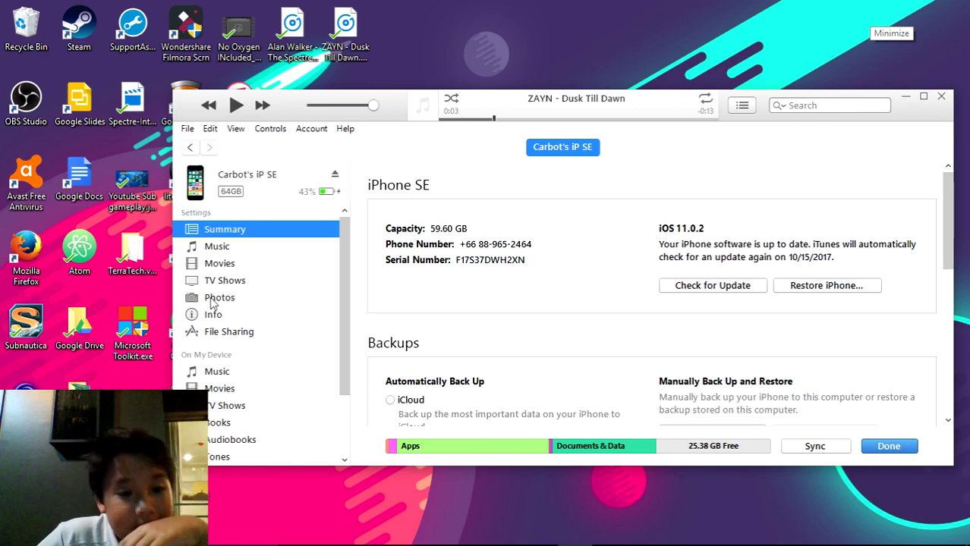
{"action": "scroll", "coordinate": [215, 304], "scroll_direction": "down", "scroll_amount": 2}
{"action": "left_click", "coordinate": [218, 372]}
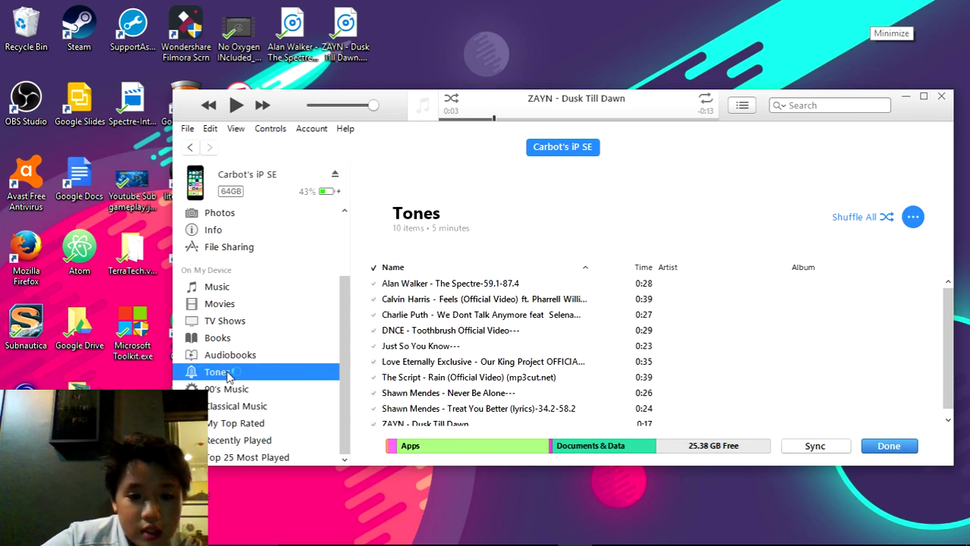
Try to add the desktop file "ZAYN - Dusk Till Dawn.m4r" to the iPhone's tones, and sync the iPhone with the "ZAYN - Dusk Till Dawn" tone selected.
{"action": "left_click_drag", "start_coordinate": [349, 60], "coordinate": [595, 157]}
{"action": "left_click", "coordinate": [545, 424]}
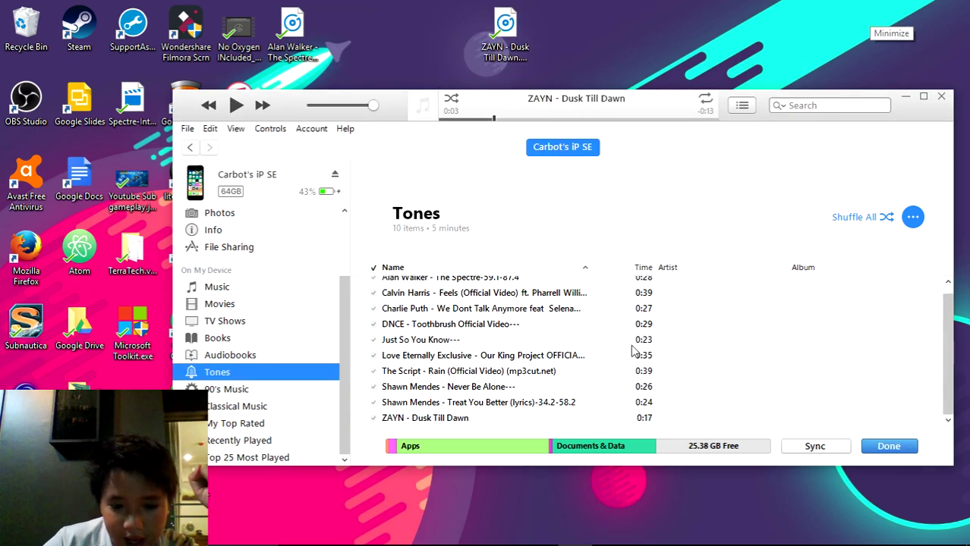
{"action": "left_click", "coordinate": [545, 423]}
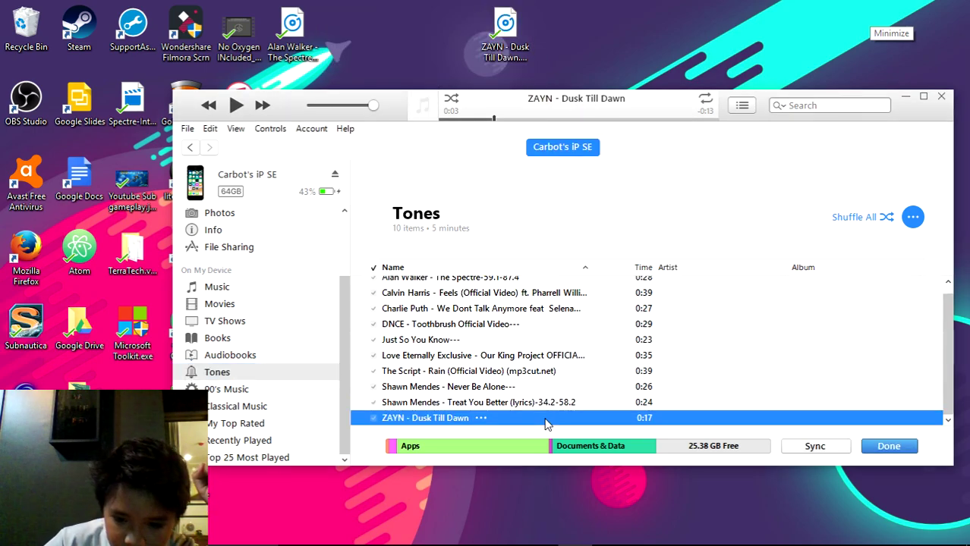
{"action": "left_click", "coordinate": [830, 450]}
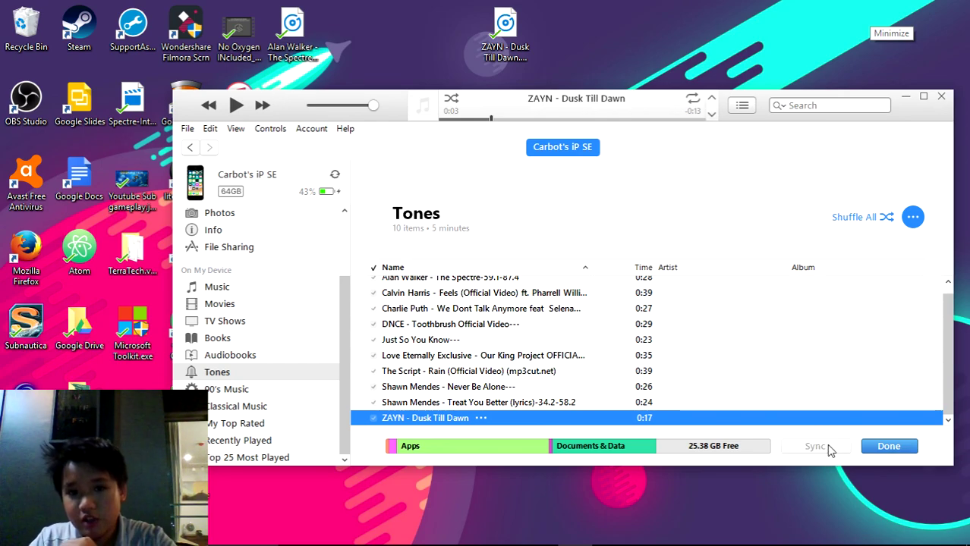